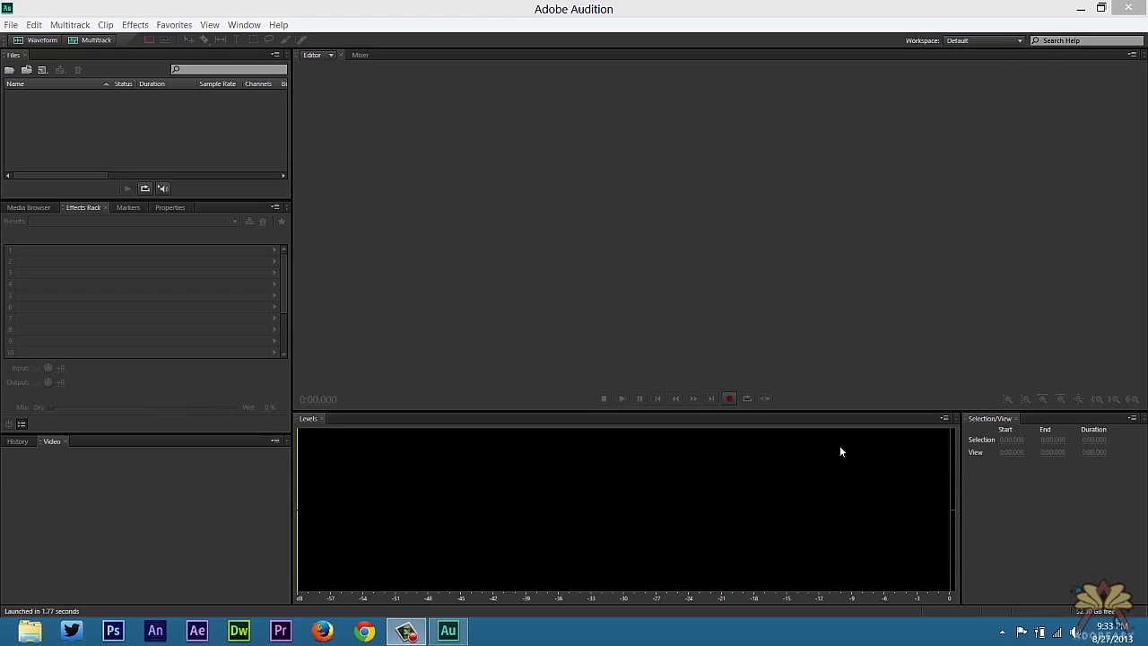
# Bring the Adobe Audition window into focus
pyautogui.click(648, 9)
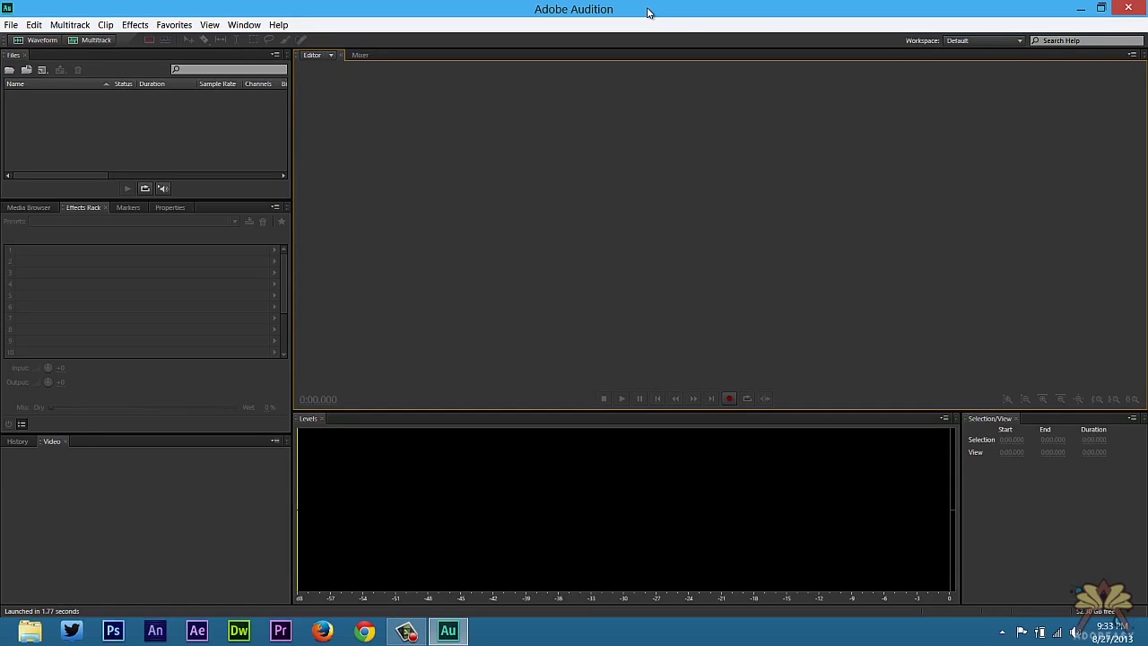
# Import the MVI_3322 video with Ctrl+I
pyautogui.hotkey('ctrl', 'i')
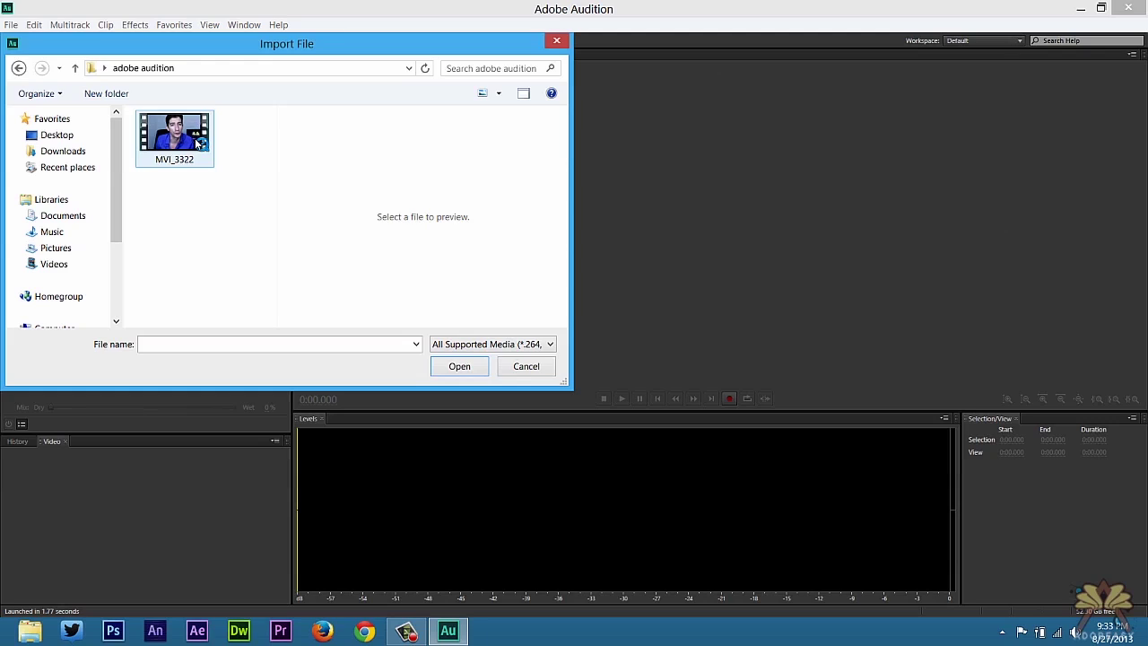
pyautogui.click(199, 144)
pyautogui.click(461, 366)
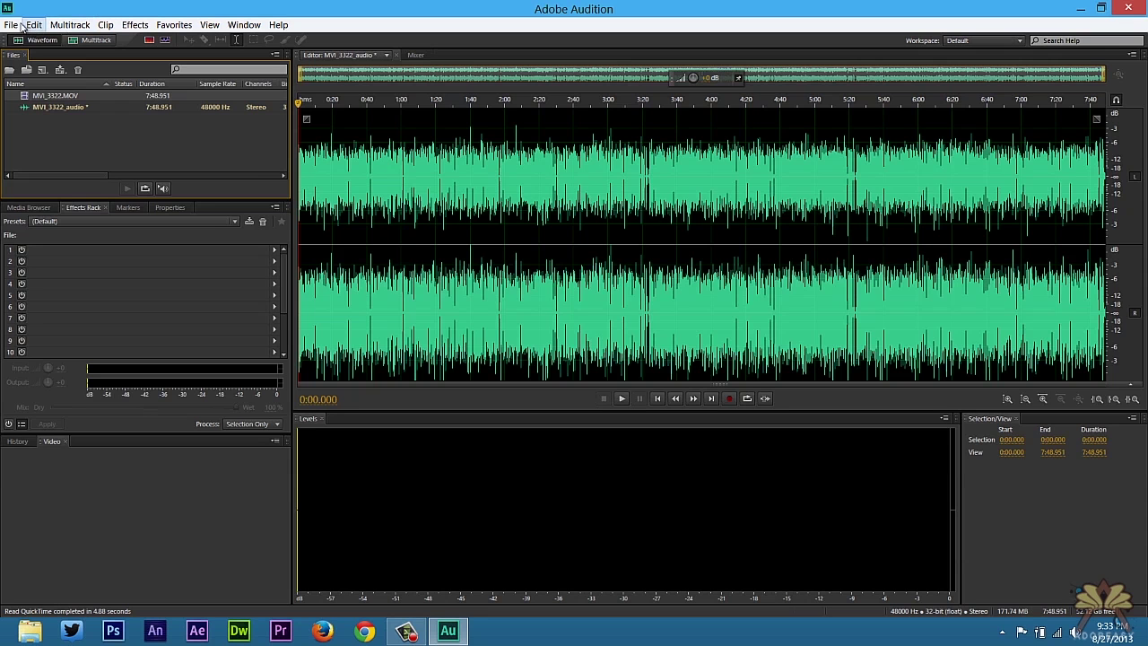
# Create a new multitrack session, Untitled Session 1, overwriting the existing session file
pyautogui.click(12, 26)
pyautogui.moveTo(76, 41)
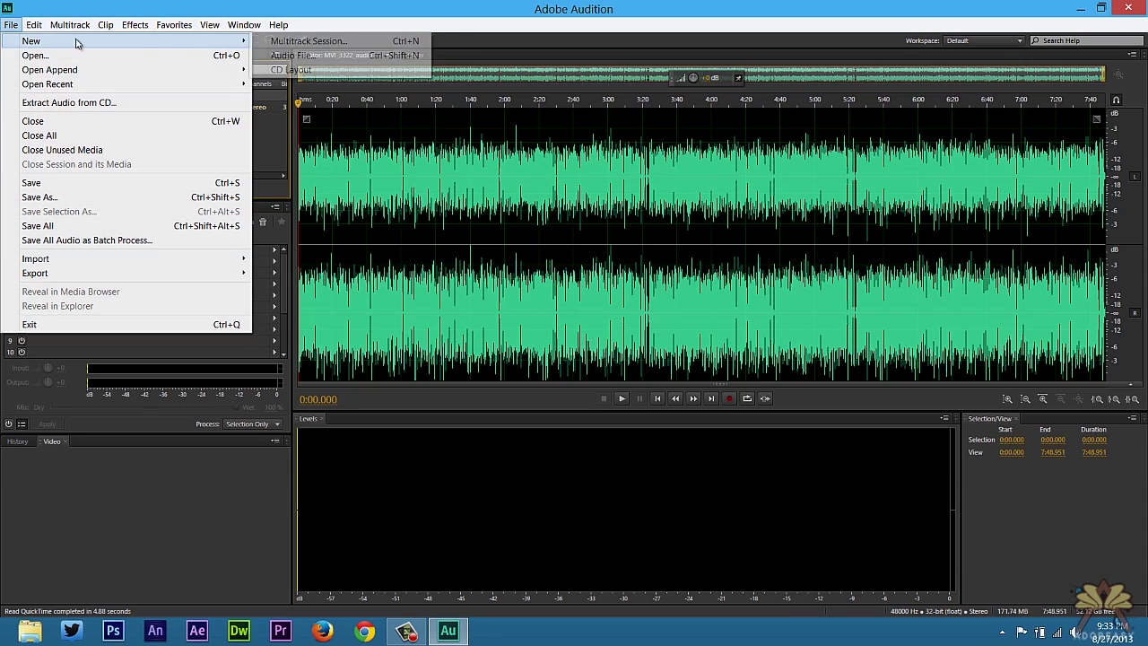
pyautogui.click(277, 42)
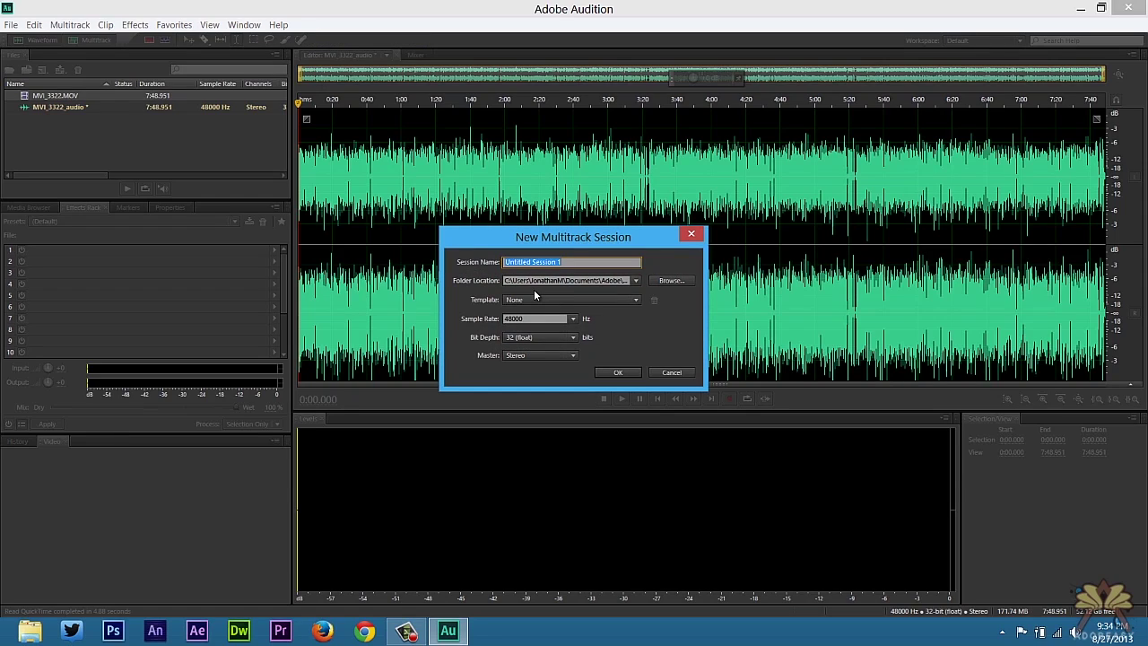
pyautogui.click(627, 374)
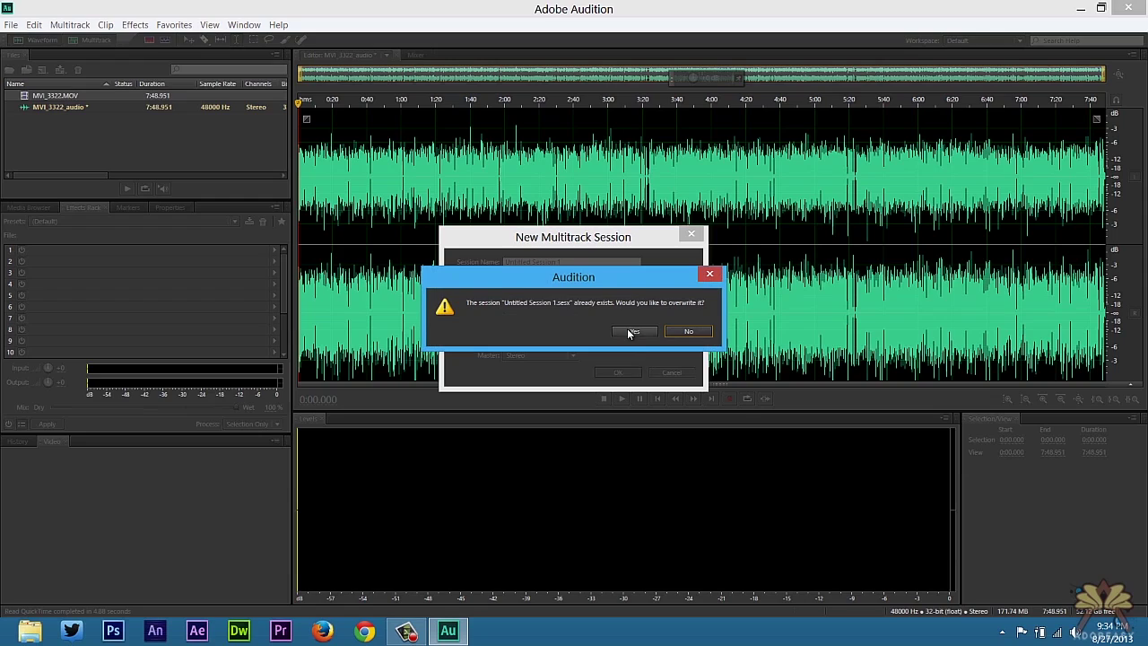
pyautogui.click(629, 331)
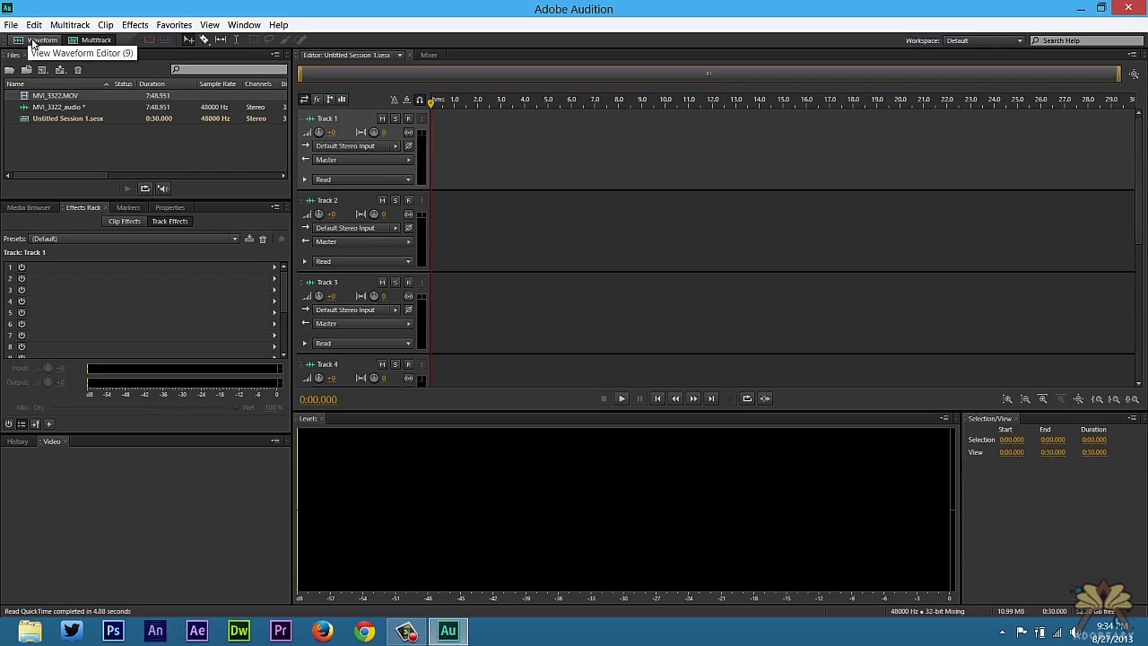
# In the Waveform editor, fade in the start and fade out the end of MVI_3322_audio, then return to Multitrack
pyautogui.click(32, 43)
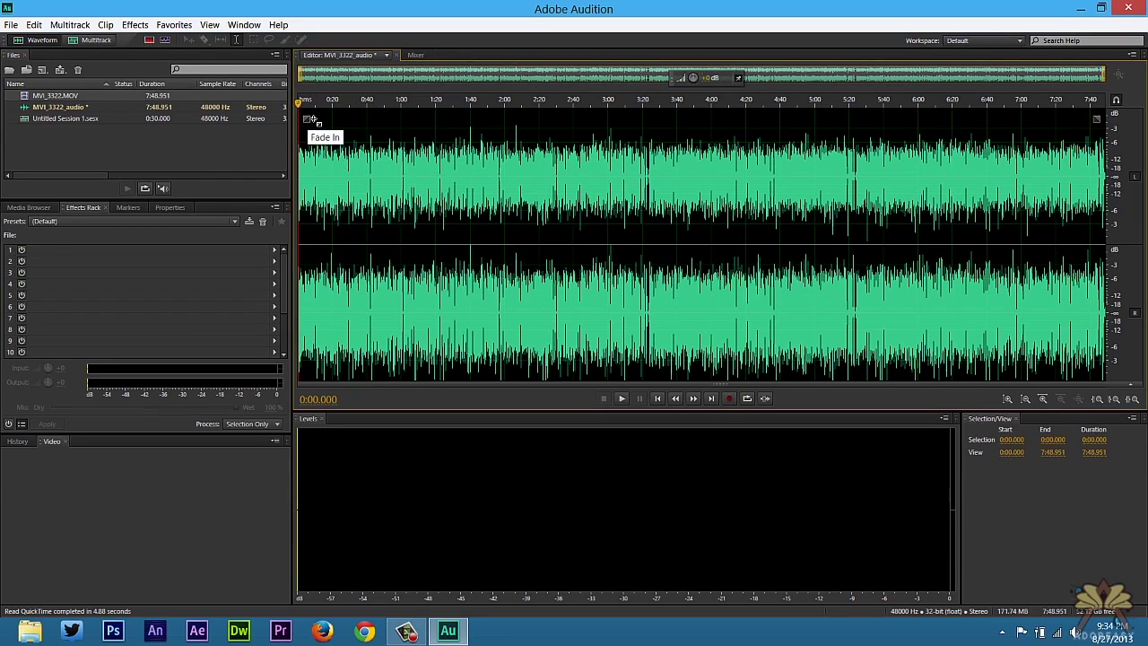
pyautogui.moveTo(307, 119); pyautogui.dragTo(391, 115)
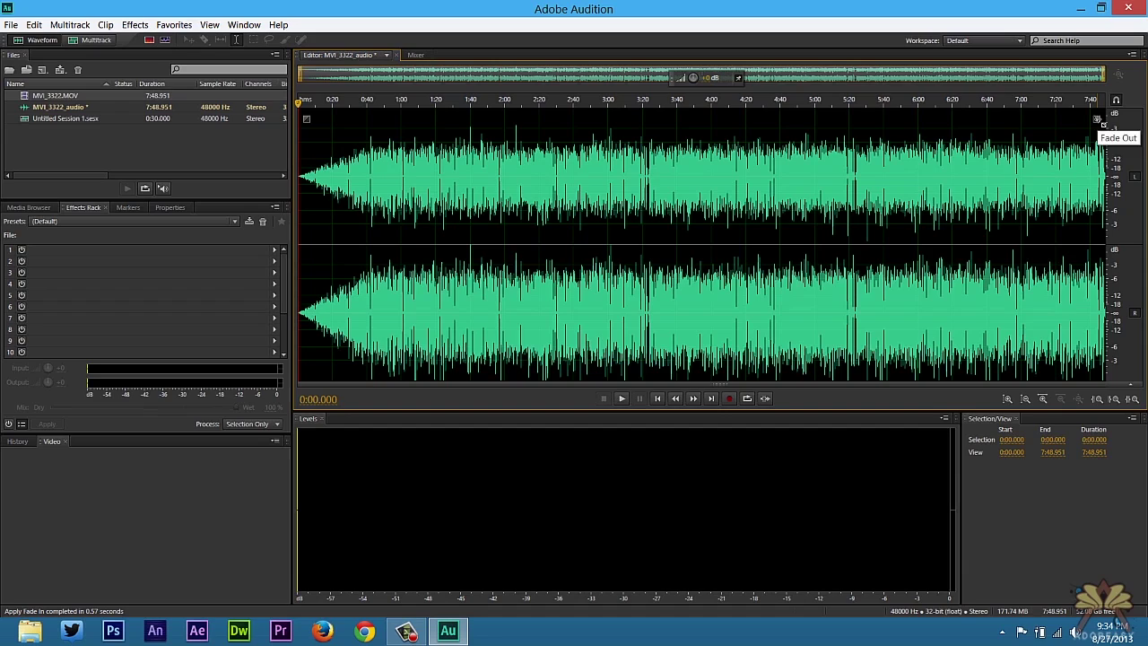
pyautogui.moveTo(1098, 120); pyautogui.dragTo(1007, 117)
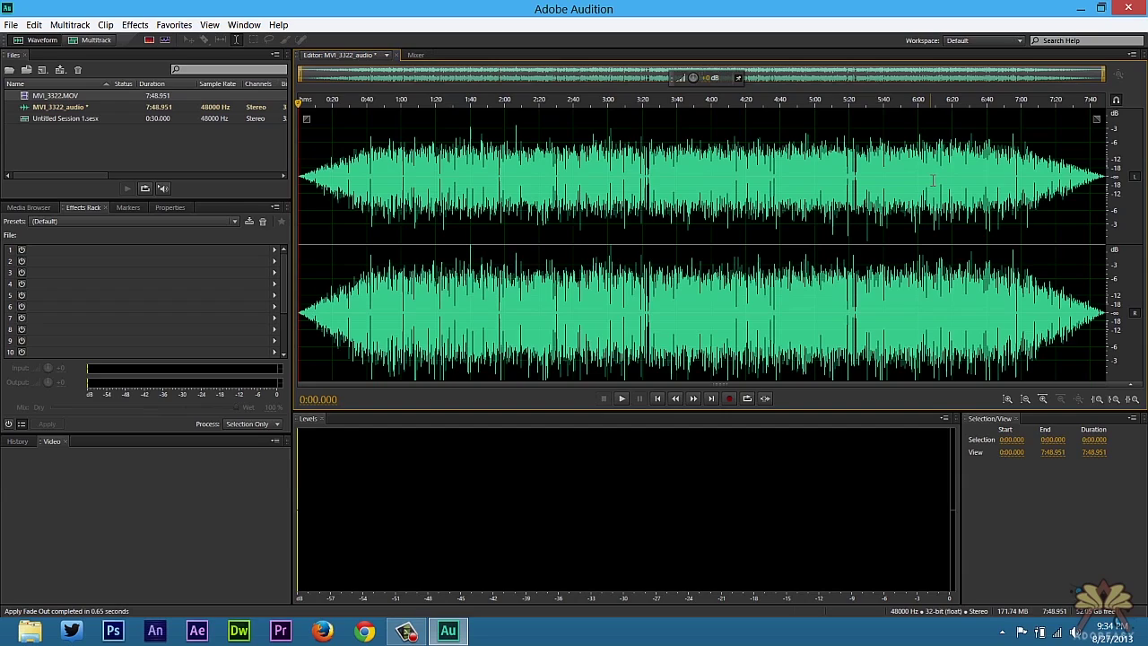
pyautogui.press('0')
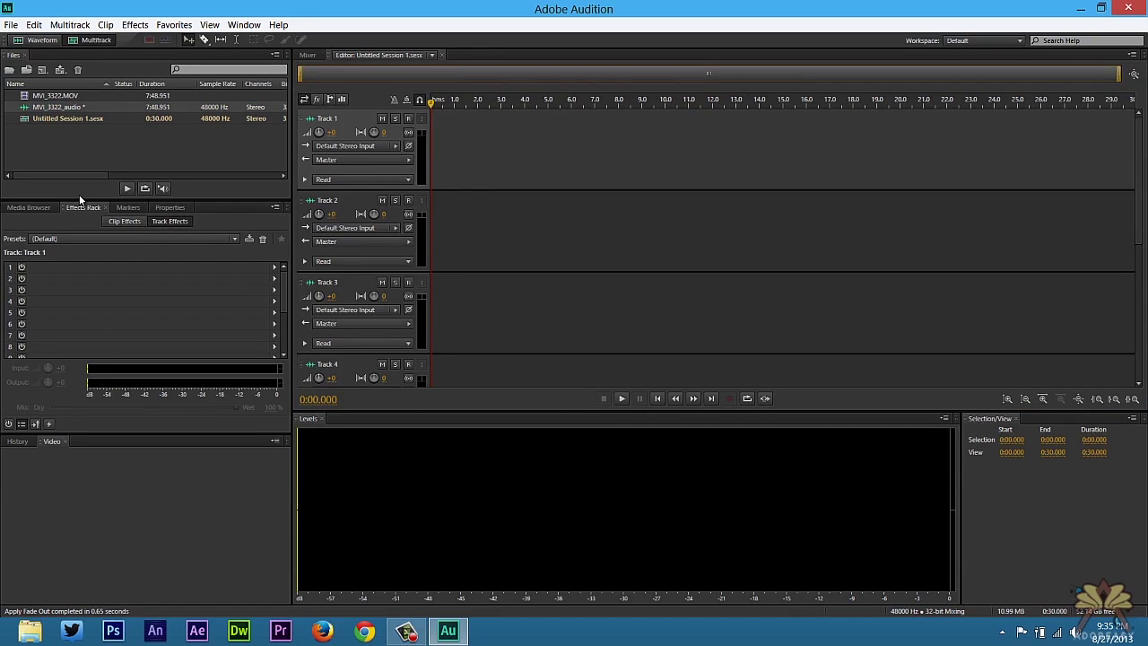
# Place MVI_3322.MOV at the start of Track 1 and move the playhead later
pyautogui.moveTo(44, 95); pyautogui.dragTo(430, 148)
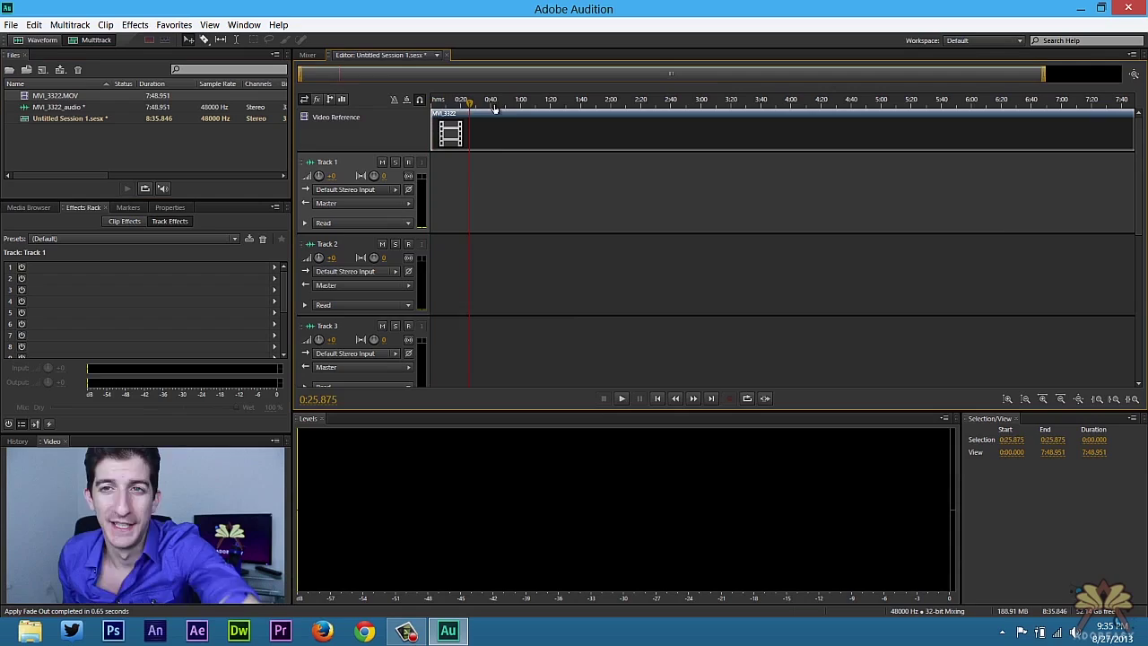
pyautogui.moveTo(451, 106); pyautogui.dragTo(532, 107)
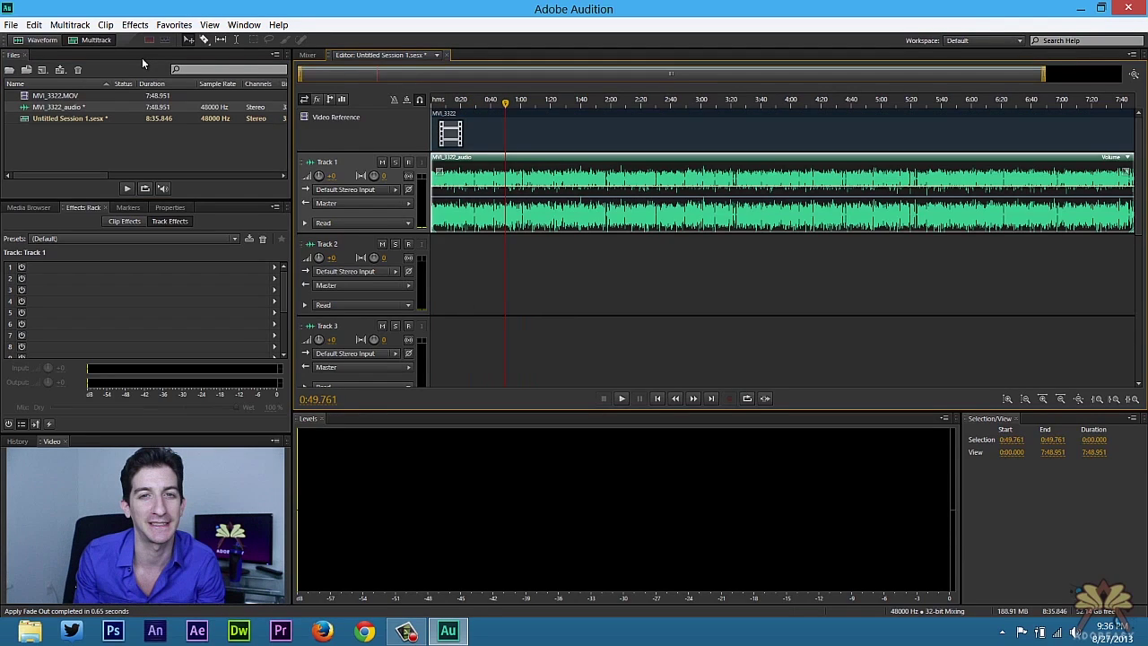
# Add Adaptive Noise Reduction to Track 1, play a short preview, then close its settings
pyautogui.click(135, 25)
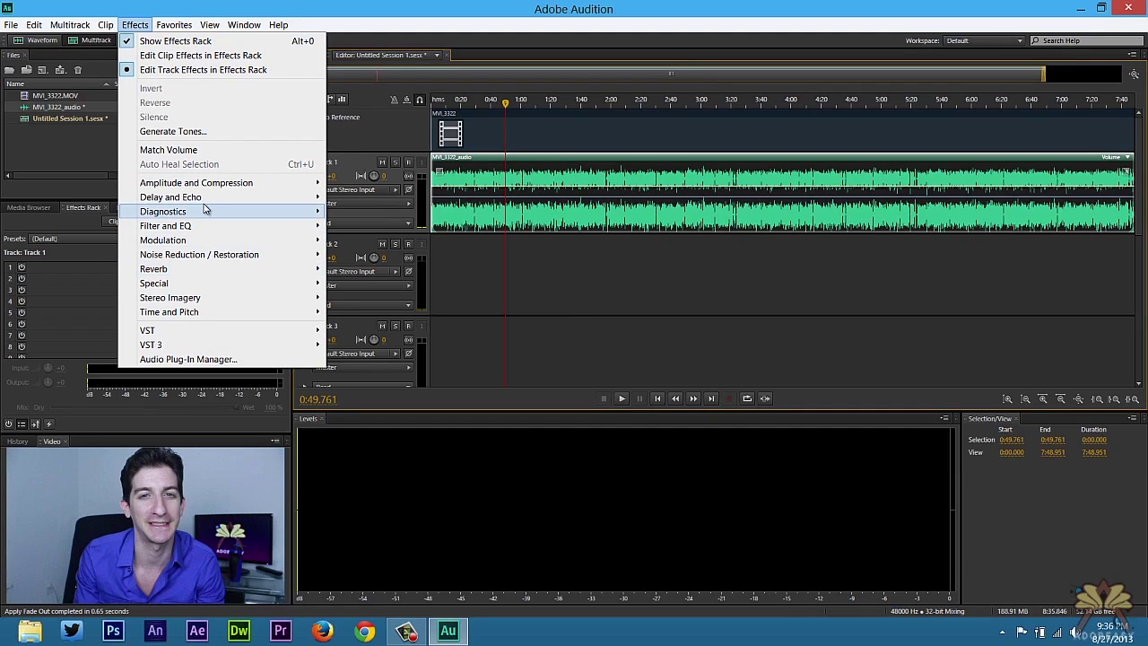
pyautogui.moveTo(259, 255)
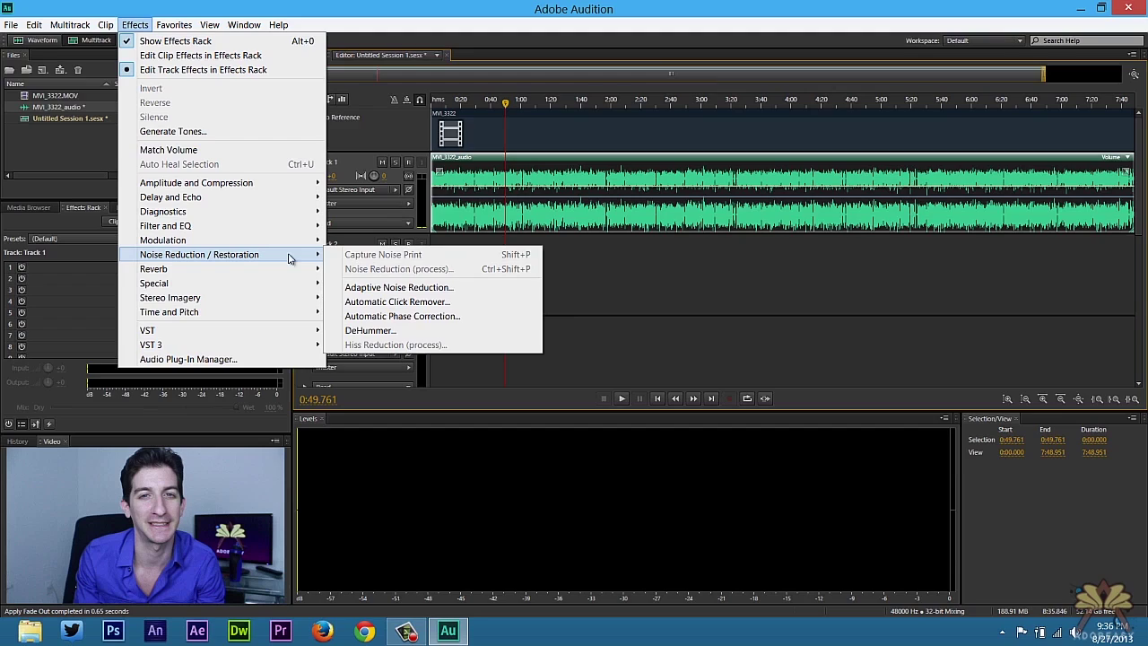
pyautogui.click(439, 291)
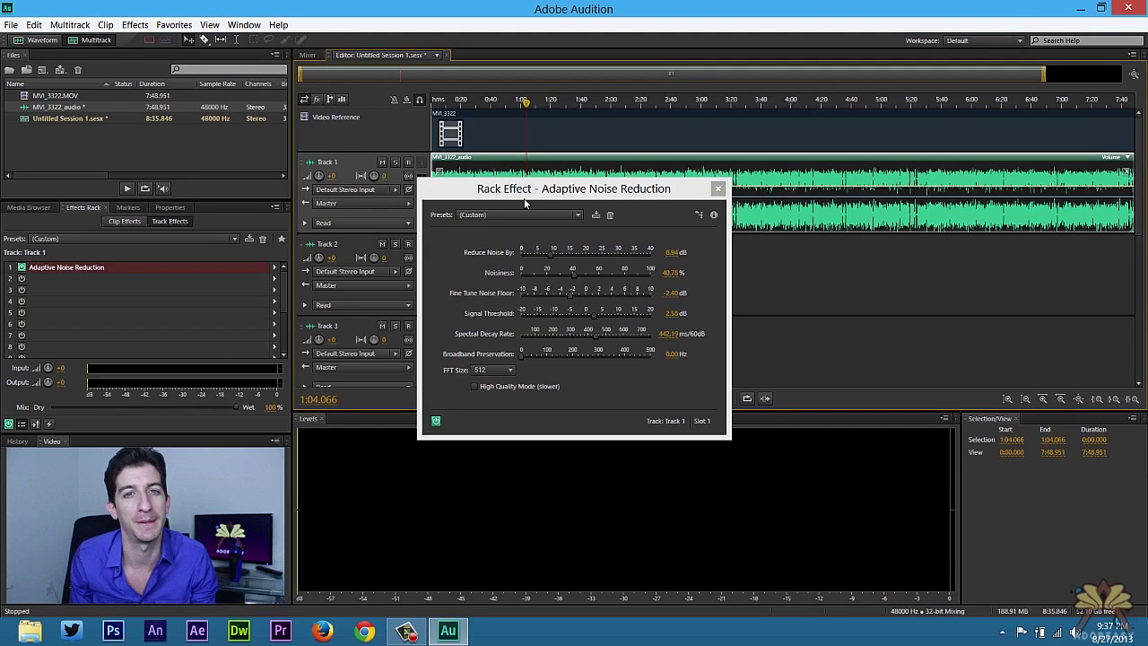
pyautogui.press('space')
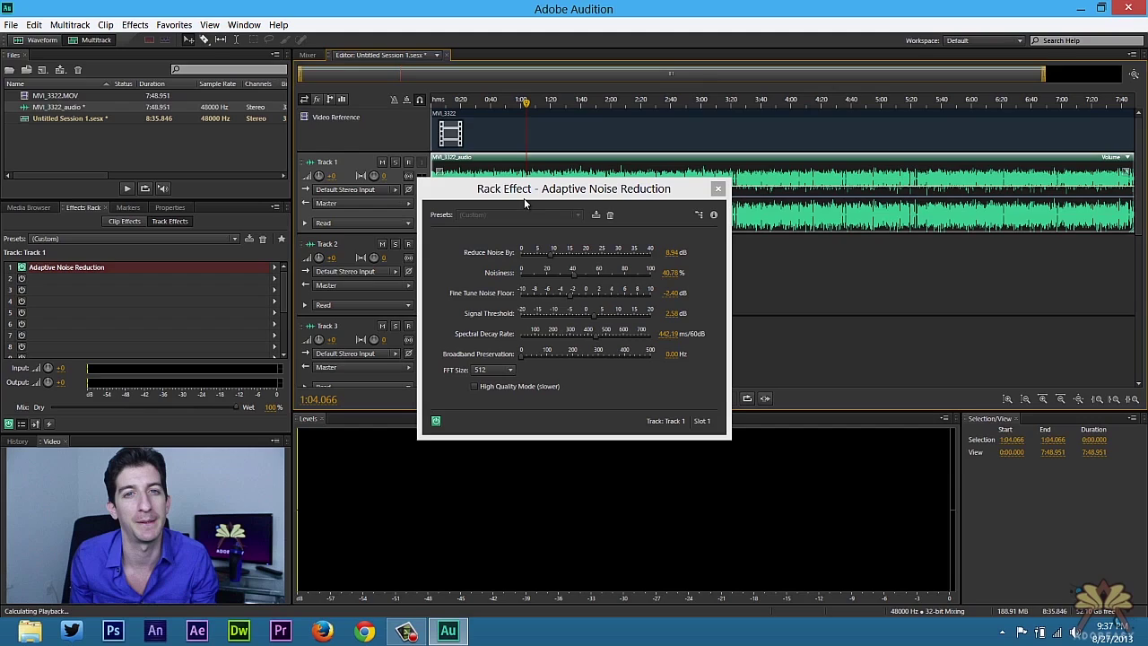
pyautogui.press('space')
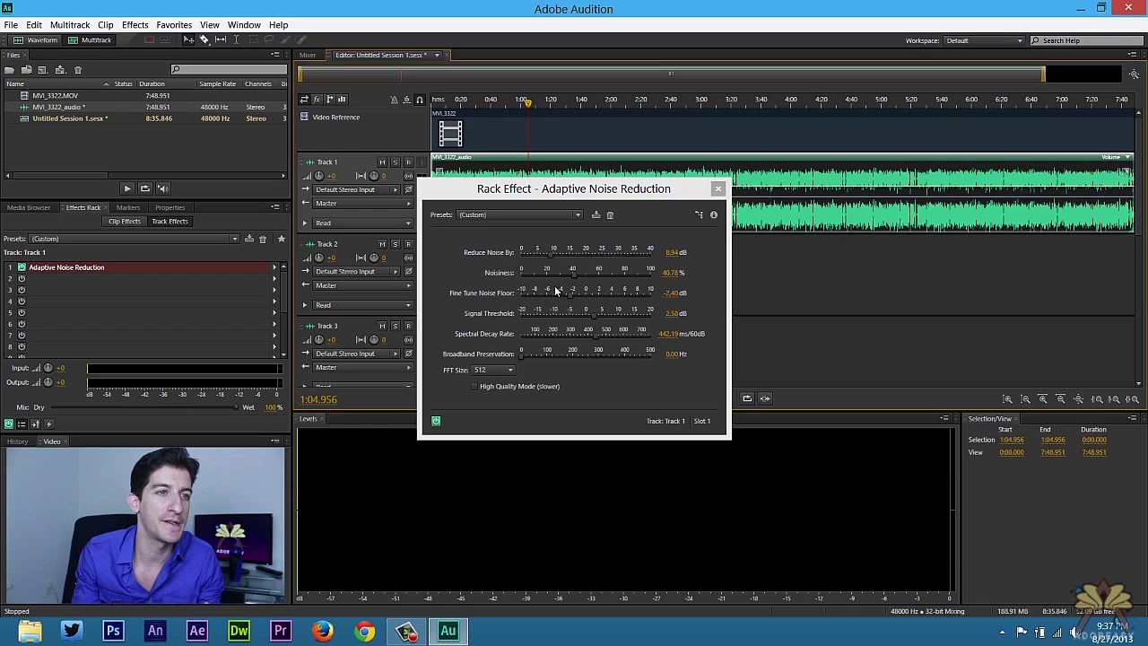
pyautogui.click(718, 190)
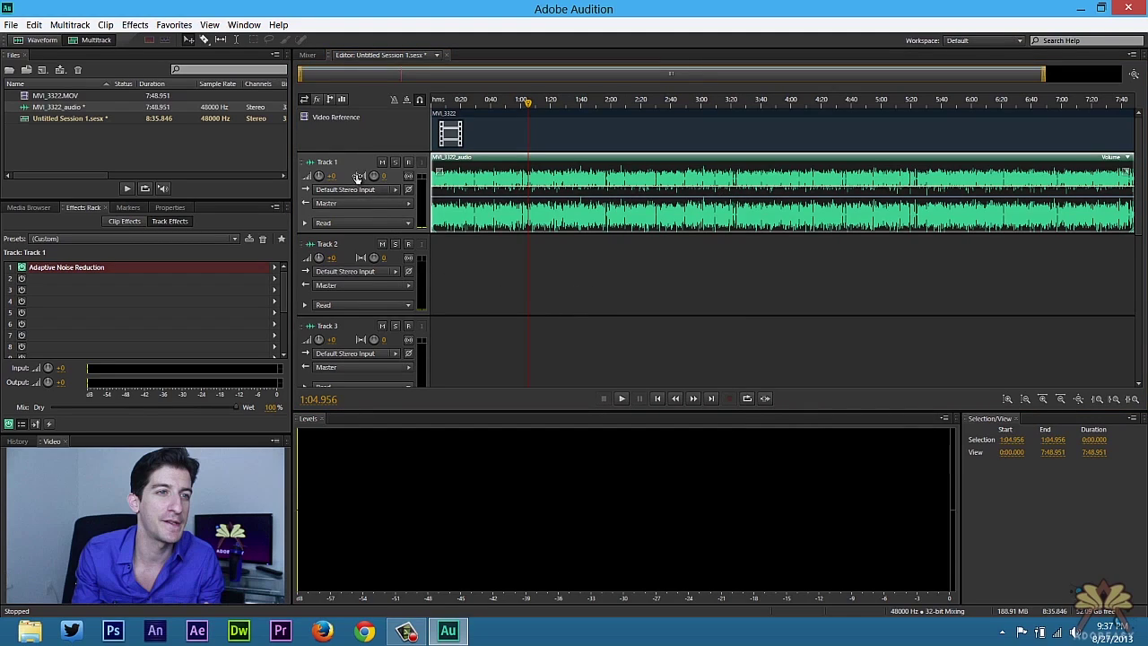
# Set Track 1's pan to R5.2, leaving its name unchanged and volume at +0
pyautogui.click(325, 162)
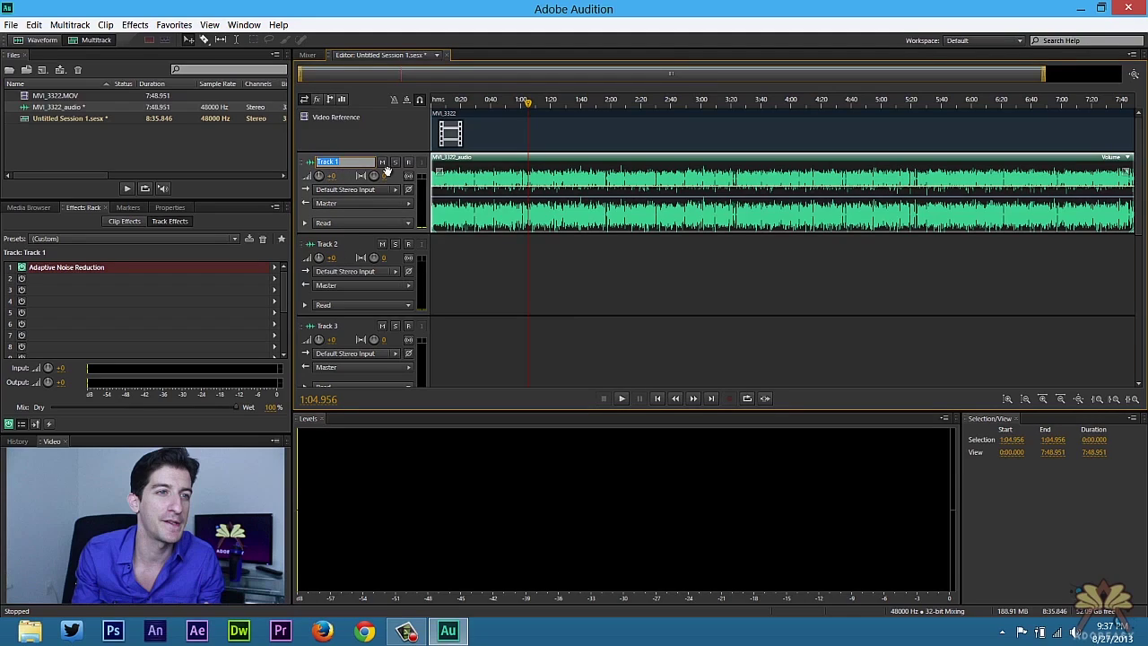
pyautogui.press('Return')
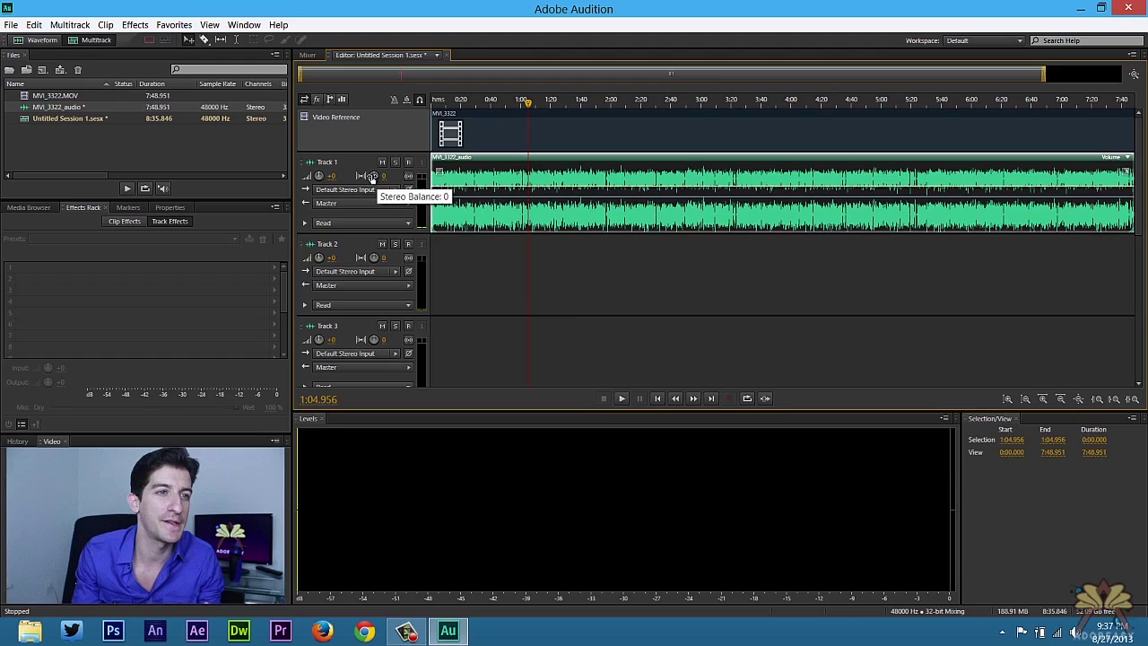
pyautogui.moveTo(372, 177); pyautogui.dragTo(374, 175)
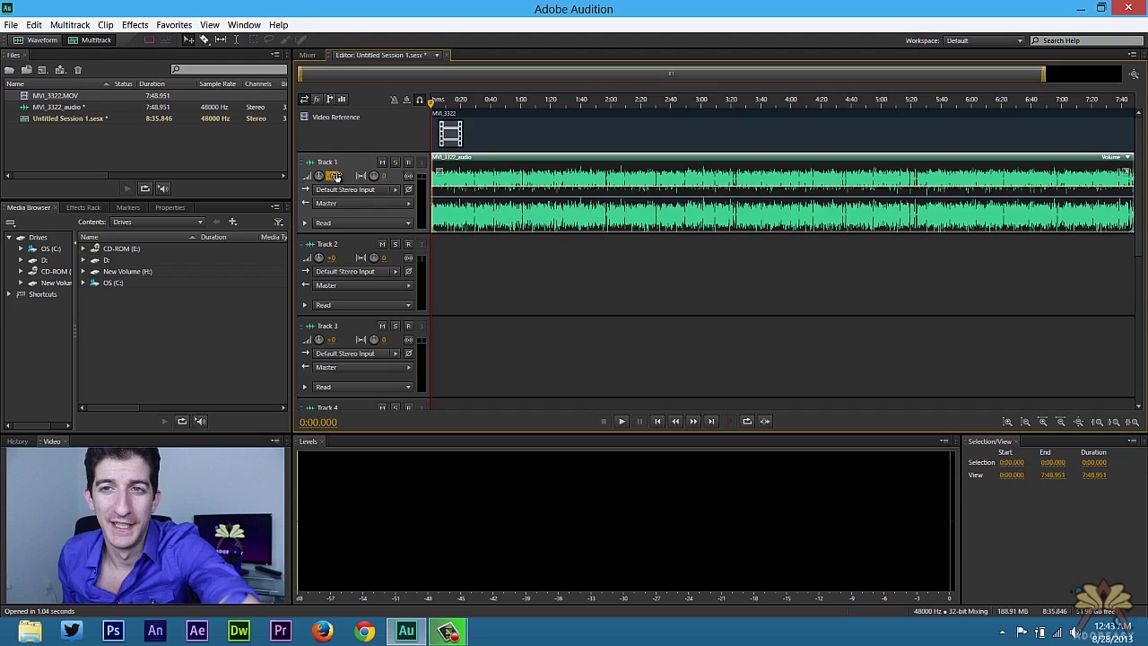
pyautogui.click(335, 176)
pyautogui.press('Return')
# Widen the Media Browser drives tree and browse the Reverb effects without adding one
pyautogui.moveTo(75, 260); pyautogui.dragTo(101, 260)
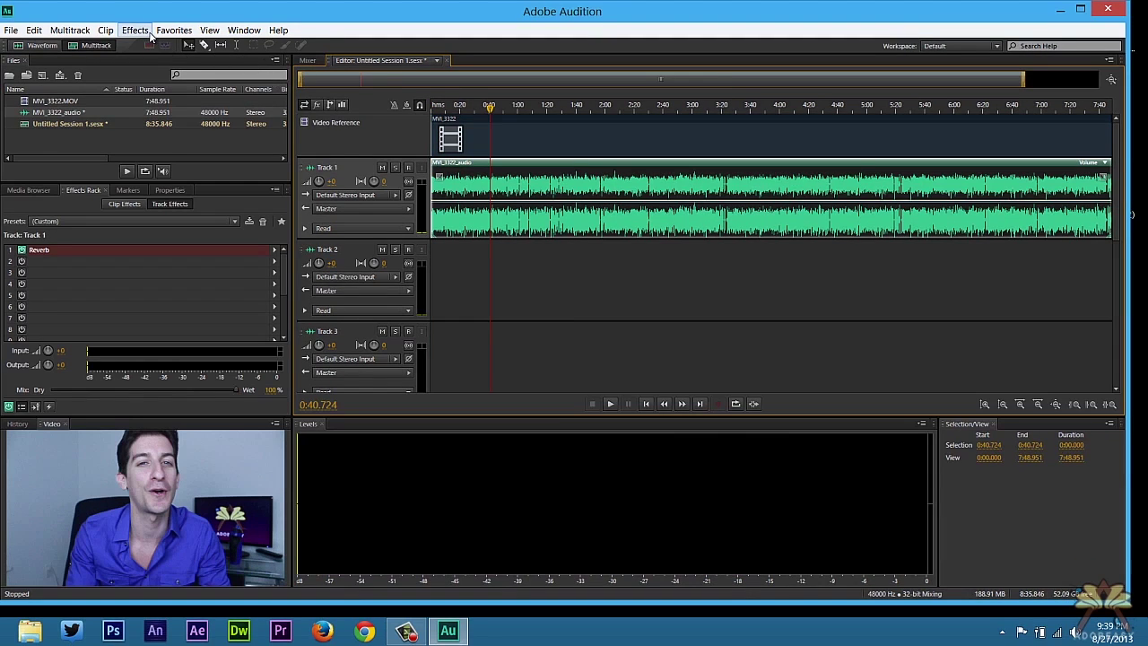
pyautogui.click(149, 32)
pyautogui.moveTo(210, 277)
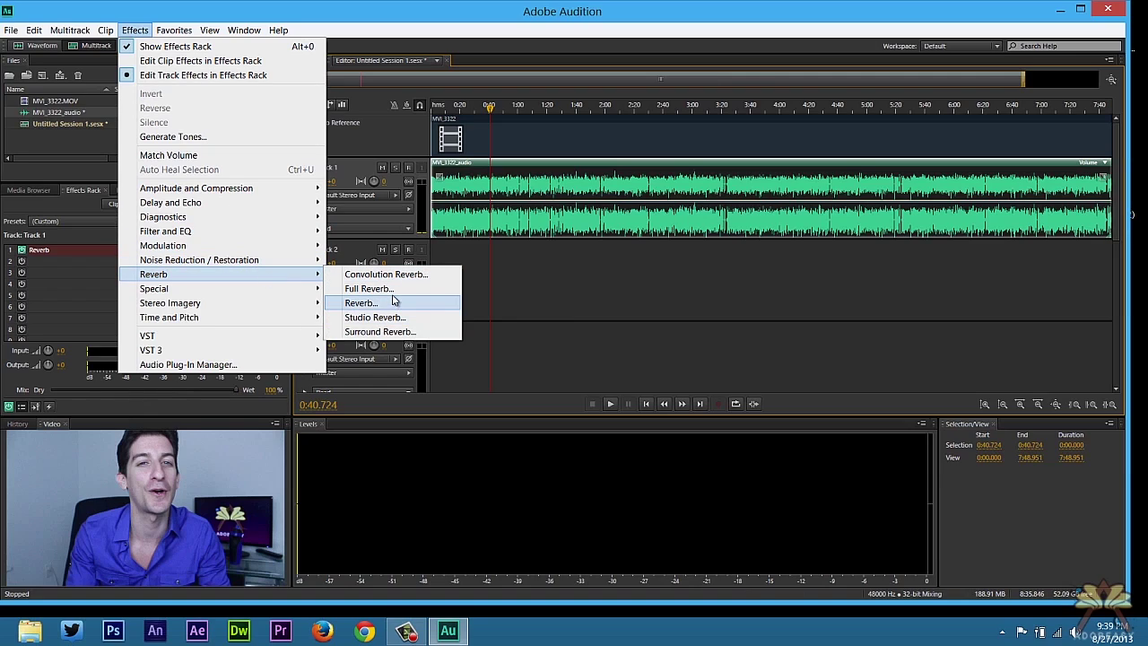
pyautogui.click(499, 280)
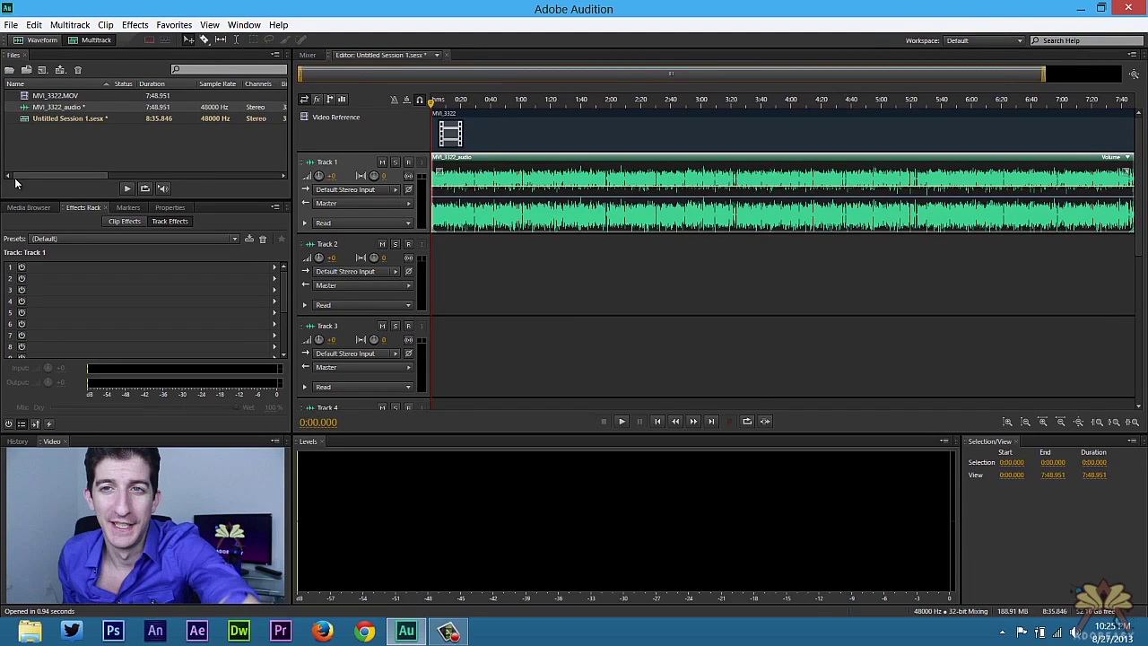
pyautogui.click(10, 24)
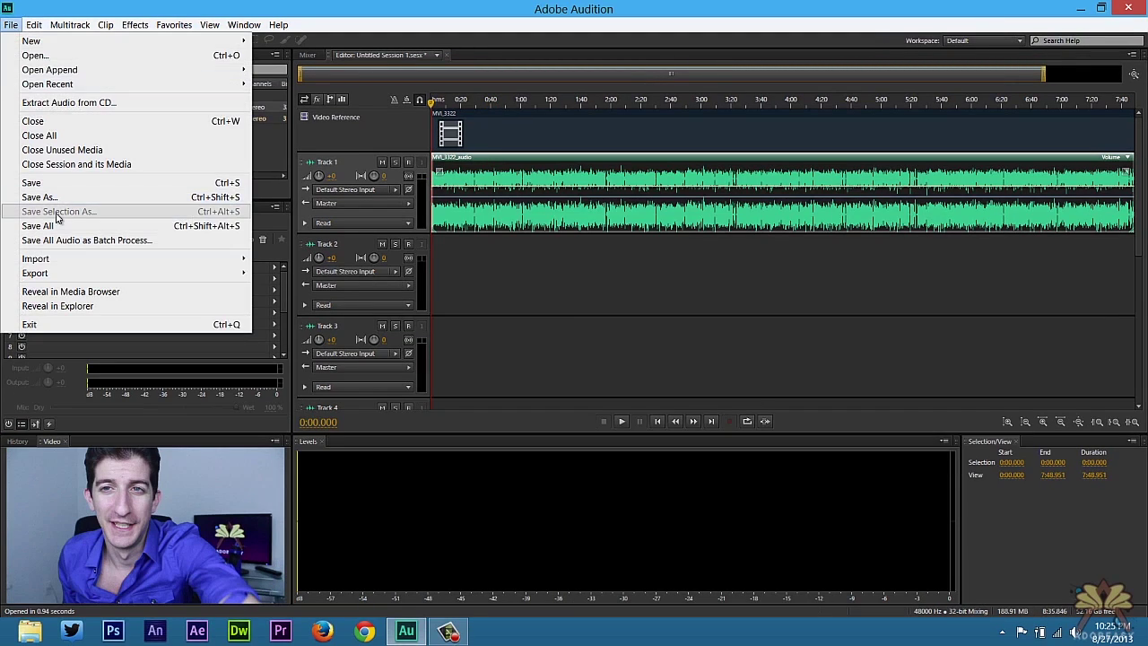
pyautogui.click(60, 198)
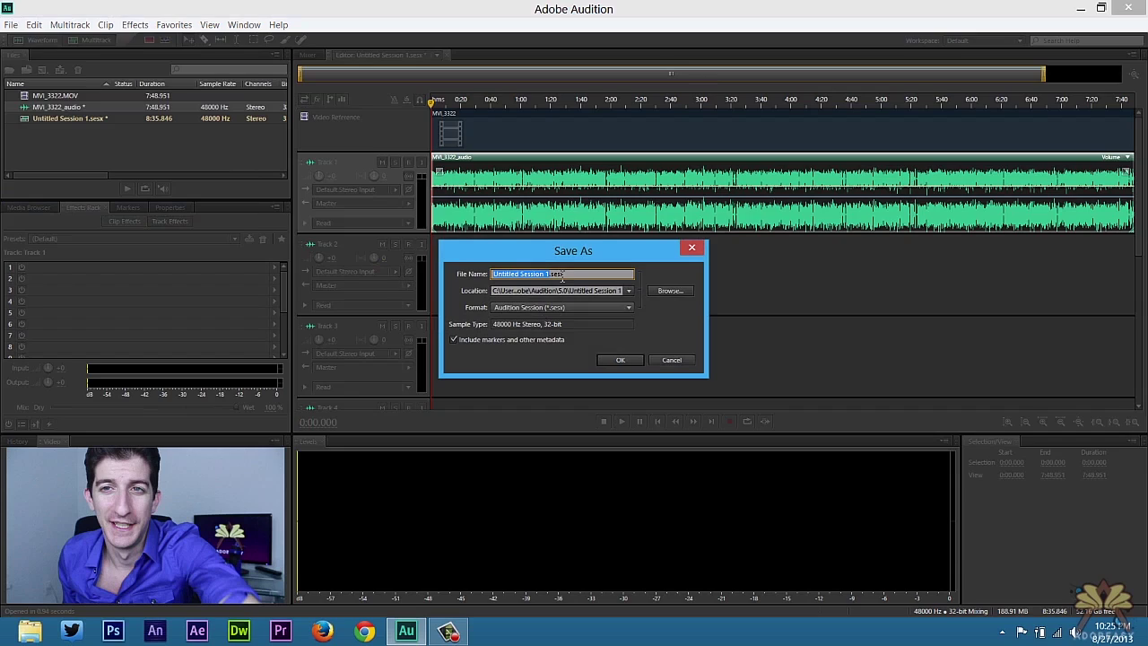
pyautogui.click(672, 360)
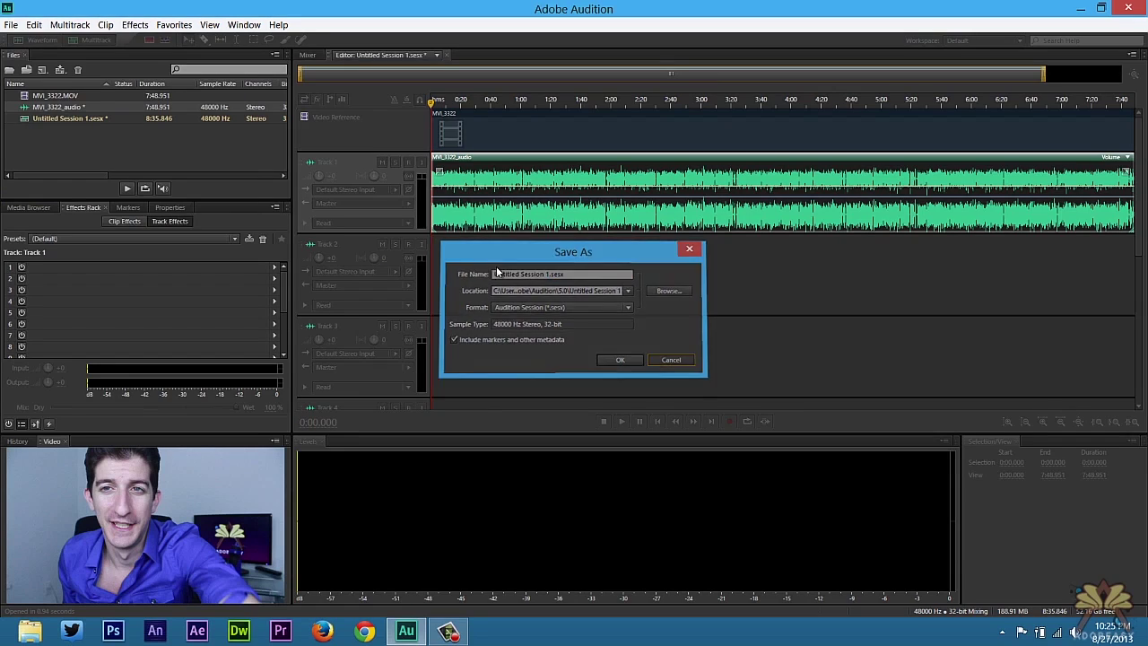
# Start an Entire Session multitrack mixdown export, keeping MP3 Audio as the format
pyautogui.click(13, 25)
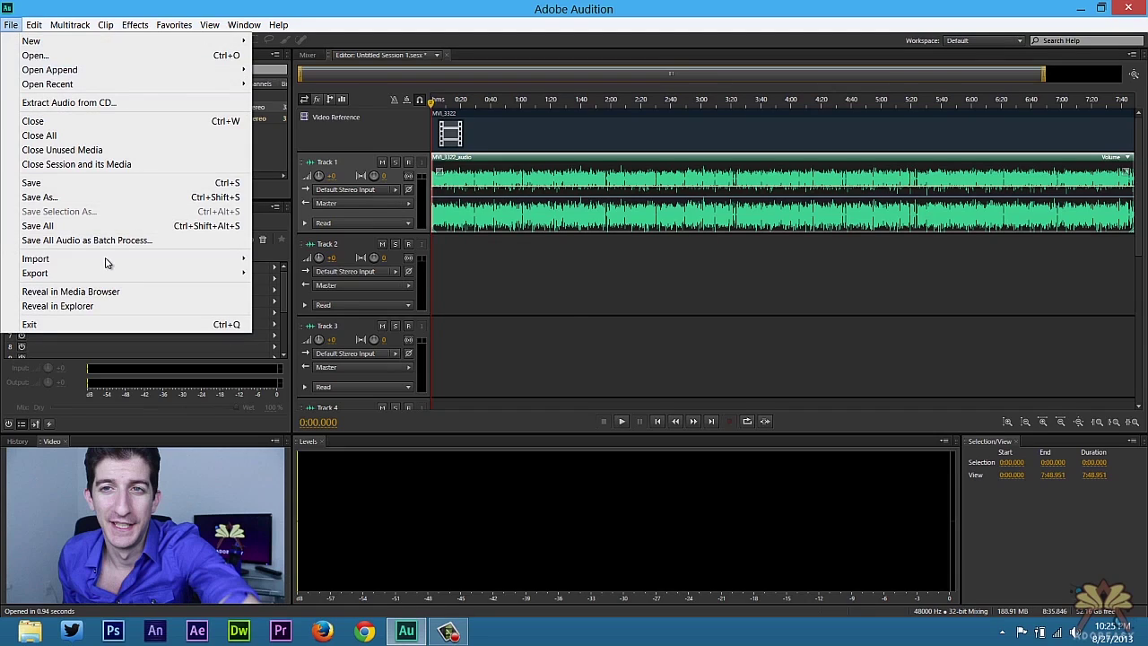
pyautogui.moveTo(158, 272)
pyautogui.moveTo(360, 321)
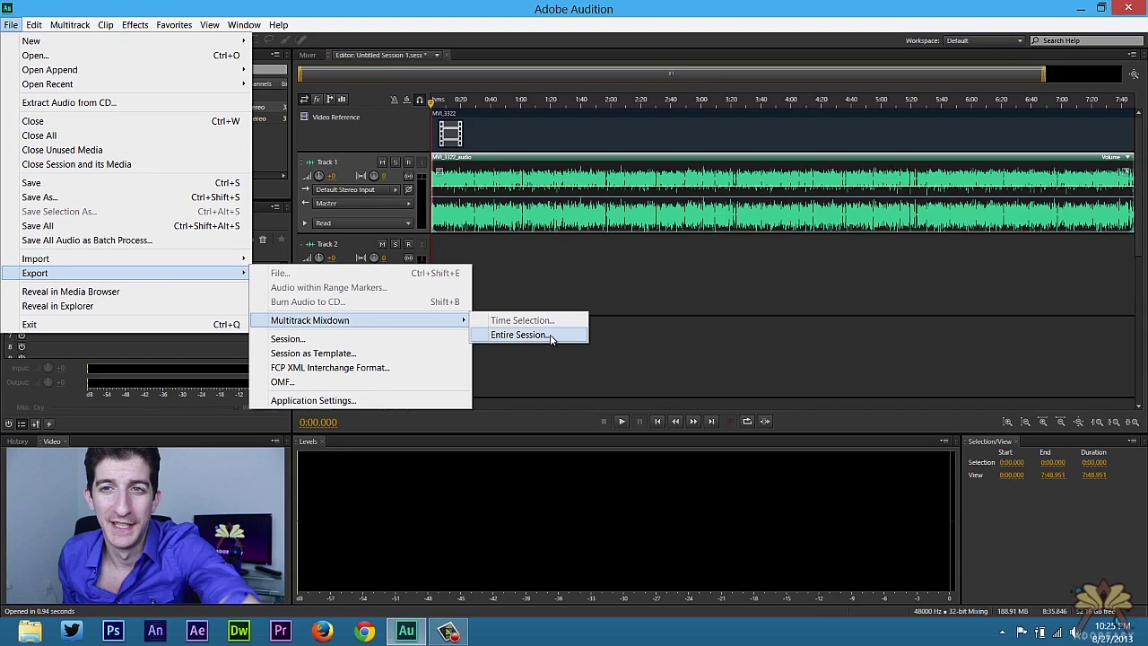
pyautogui.click(550, 336)
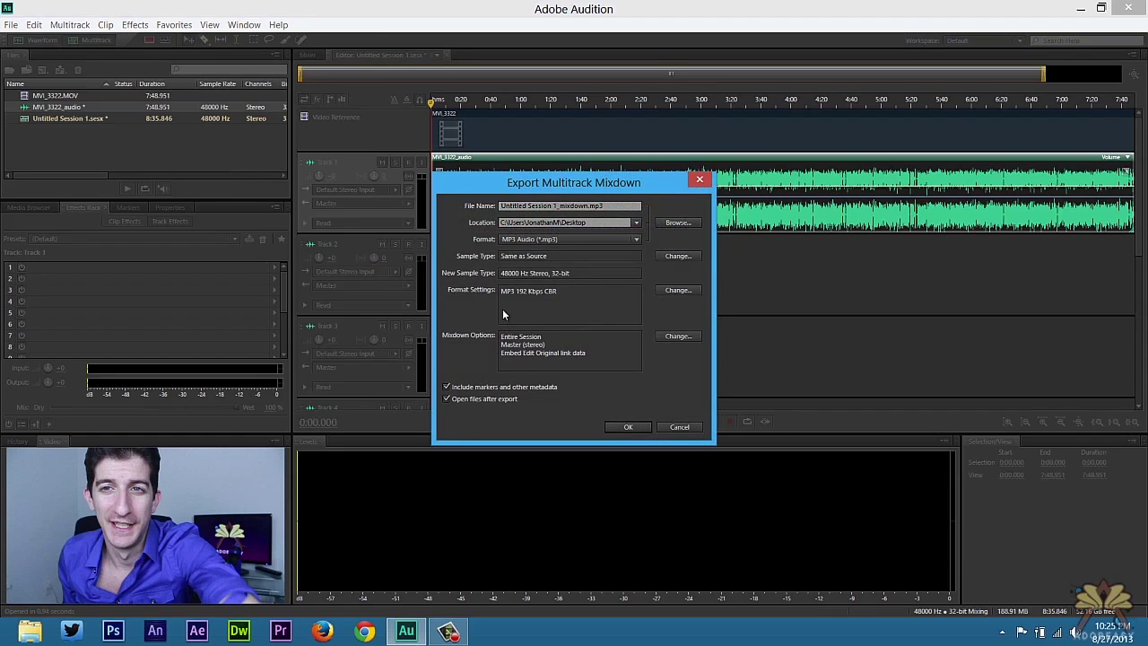
pyautogui.click(572, 238)
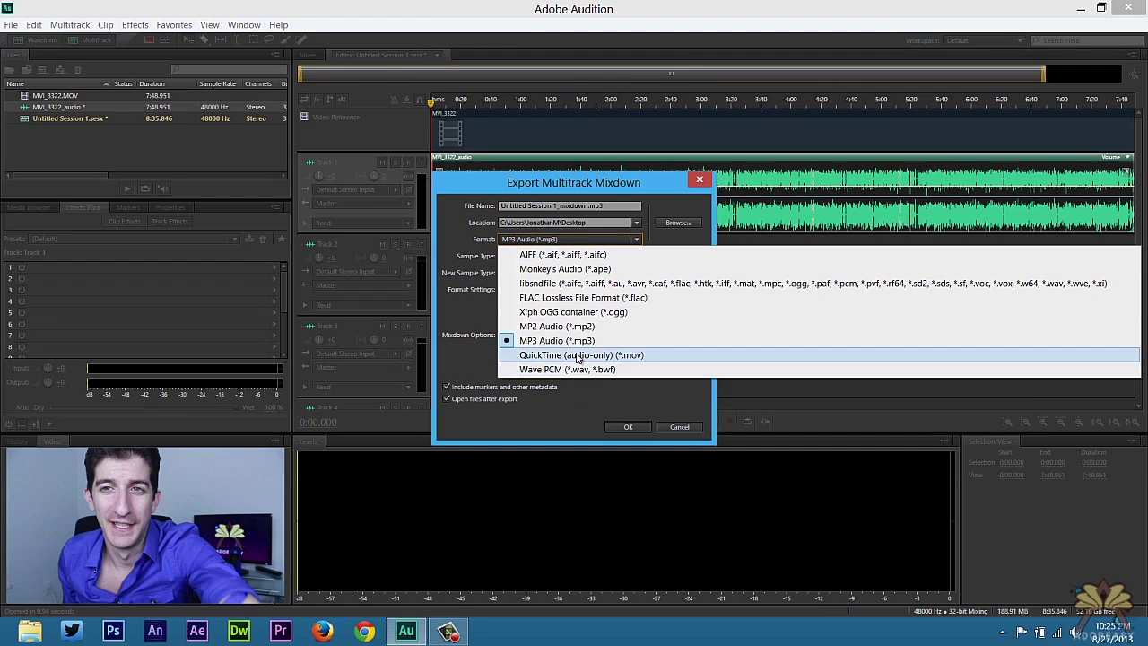
pyautogui.click(620, 432)
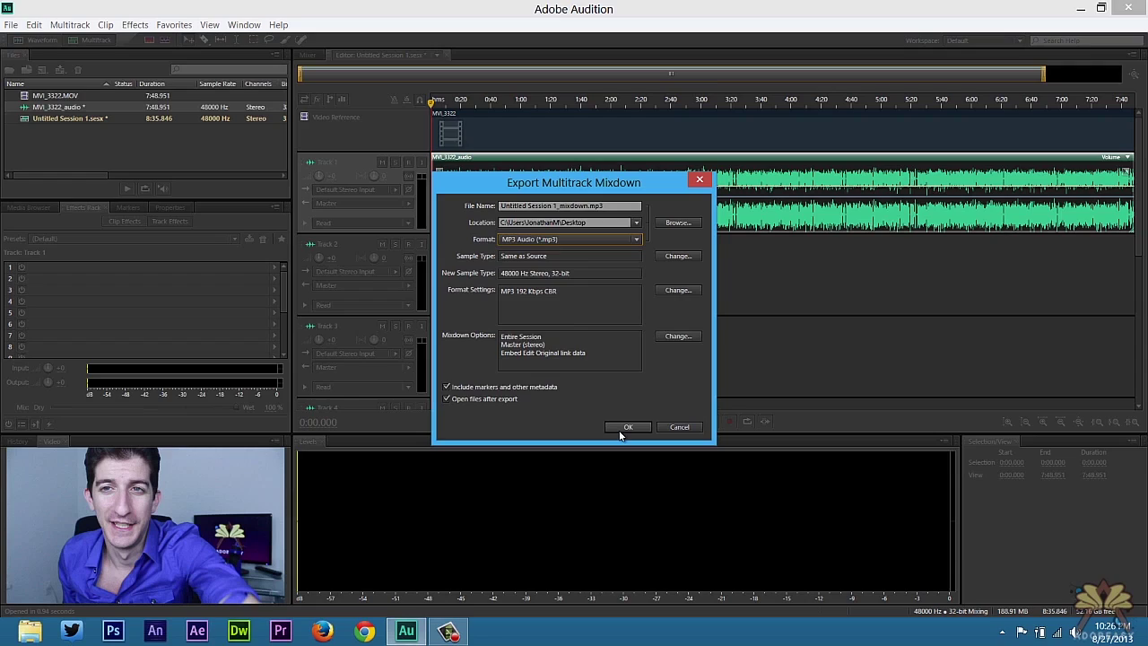